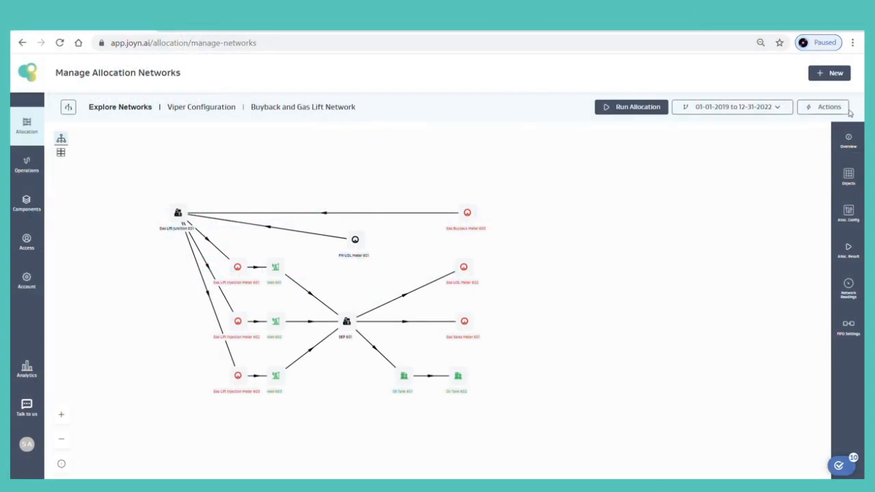
- Start editing the Buyback and Gas Lift Network and open its allocation configuration
left_click(838, 108)
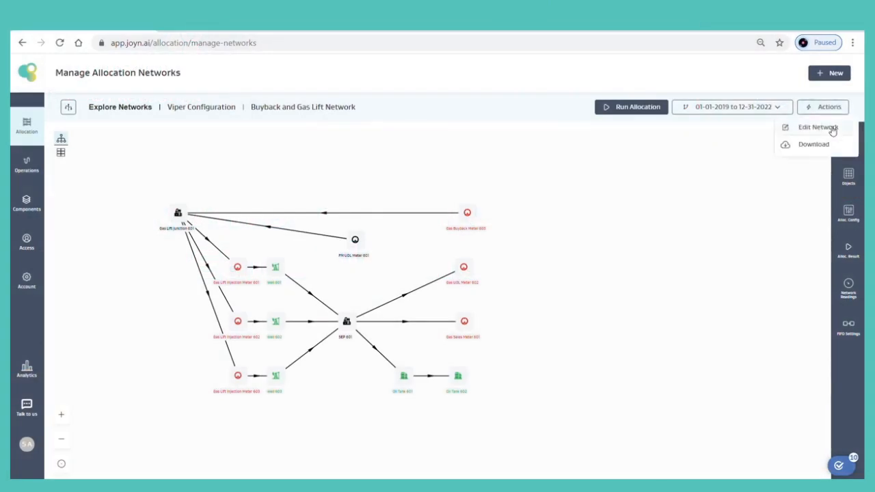
left_click(818, 127)
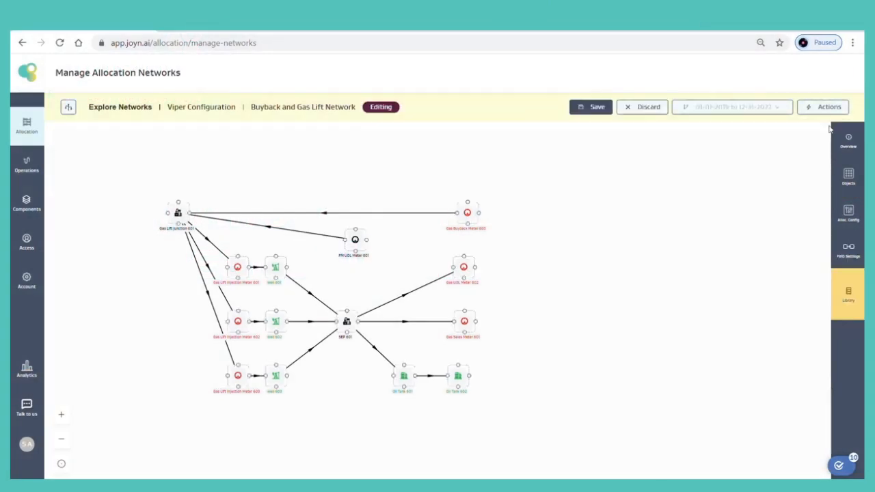
left_click(848, 212)
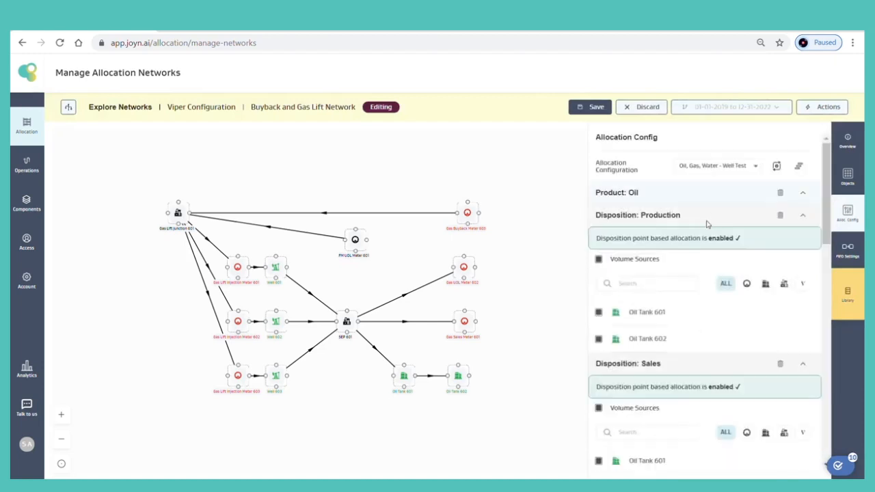
- Examine the dispositions and volume sources of the Oil, Gas, Water - Well Test allocation configuration
scroll(671, 206, "down", 5)
scroll(671, 205, "up", 5)
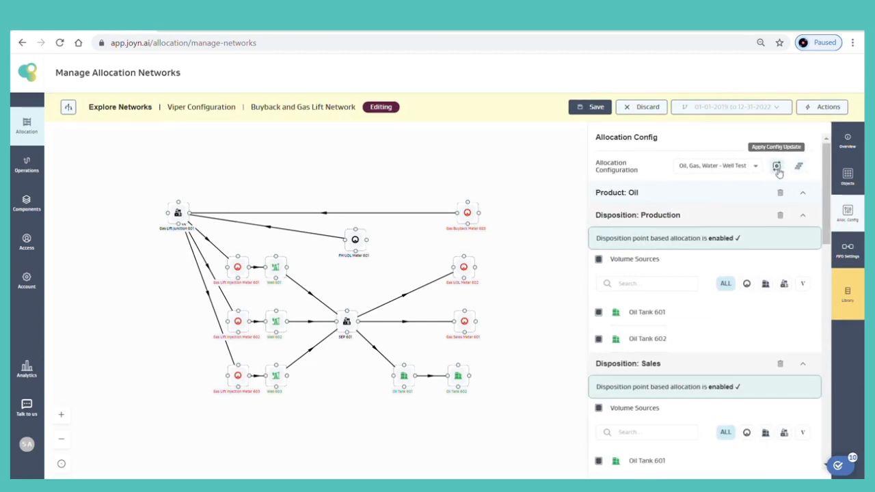
scroll(670, 236, "down", 8)
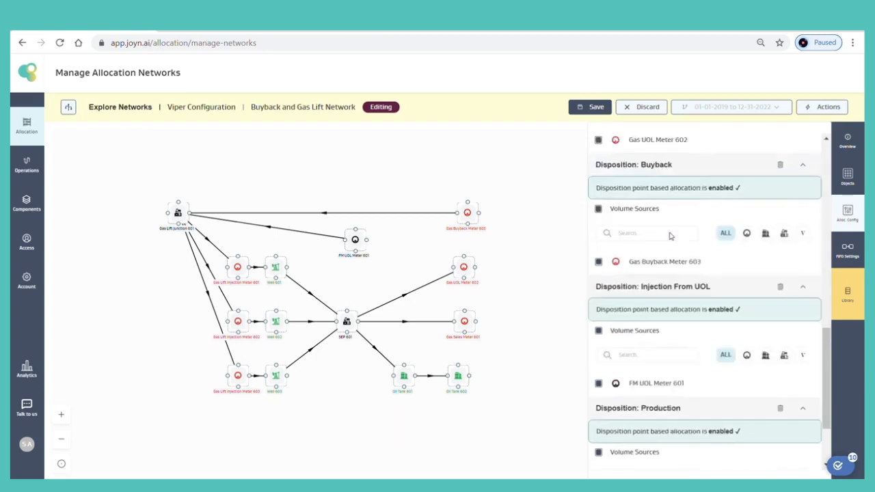
scroll(670, 237, "up", 8)
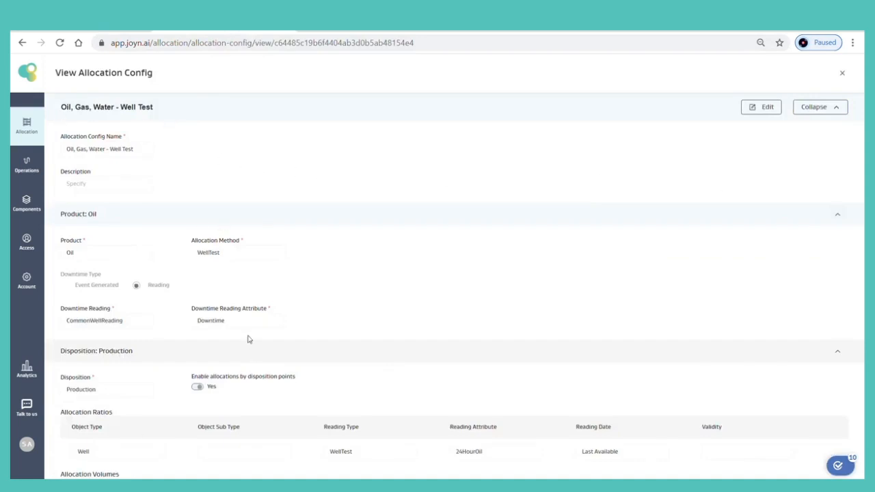
scroll(248, 340, "down", 15)
scroll(247, 335, "up", 15)
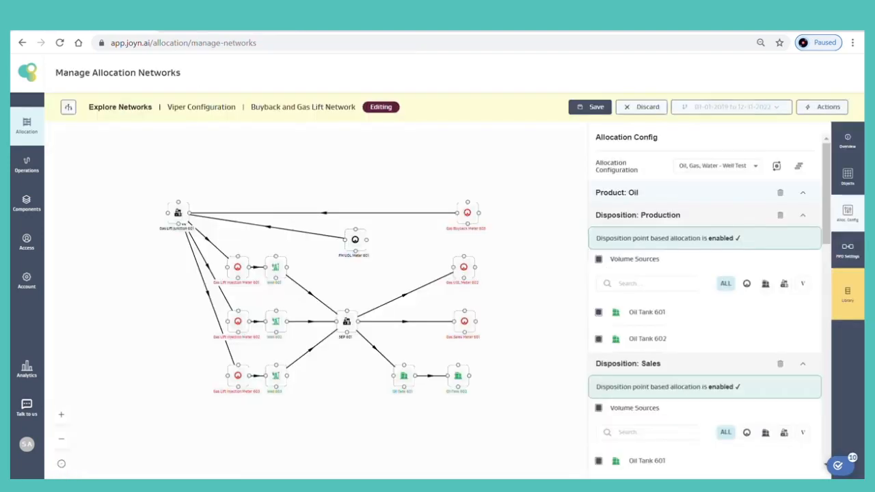
scroll(748, 285, "down", 2)
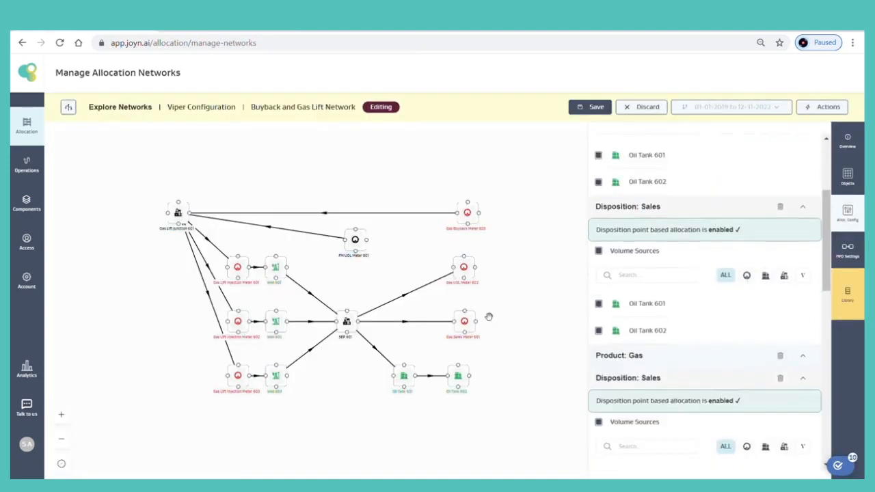
scroll(659, 292, "up", 3)
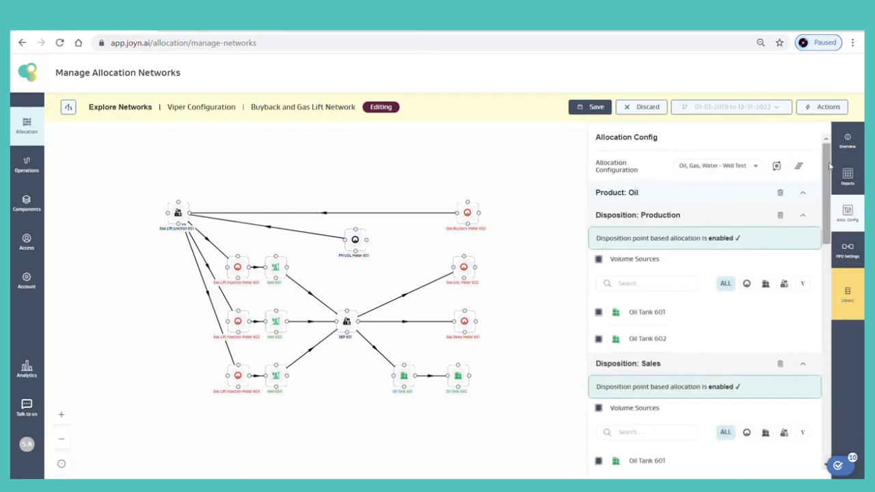
scroll(829, 168, "down", 3)
scroll(828, 169, "up", 3)
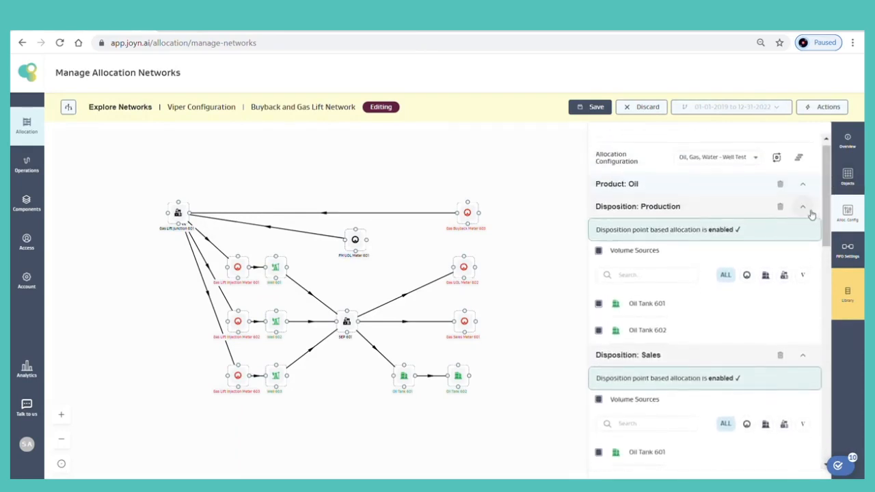
- Collapse all the dispositions listed under Product: Oil and Product: Gas in the allocation configuration
left_click(804, 208)
left_click(804, 230)
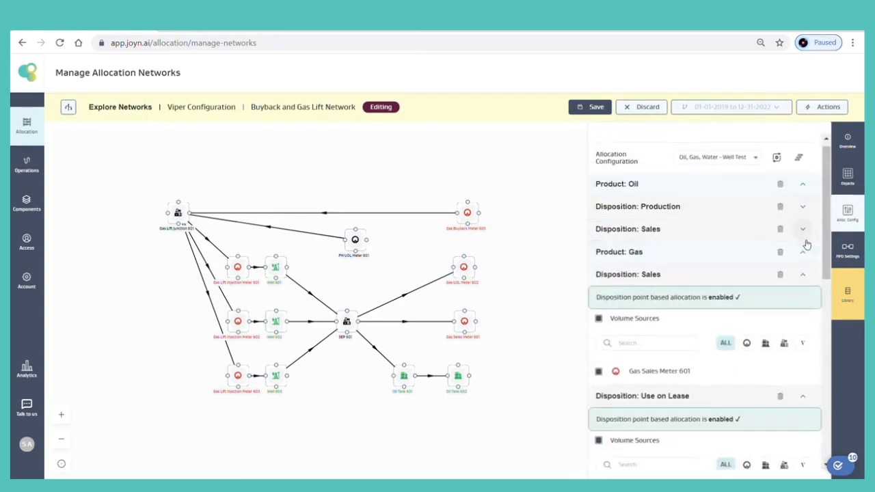
left_click(803, 274)
left_click(803, 299)
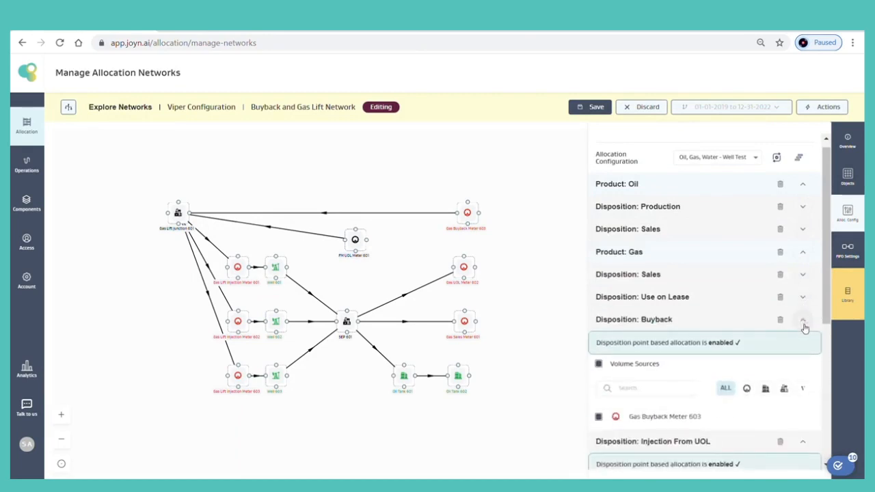
left_click(804, 321)
left_click(805, 347)
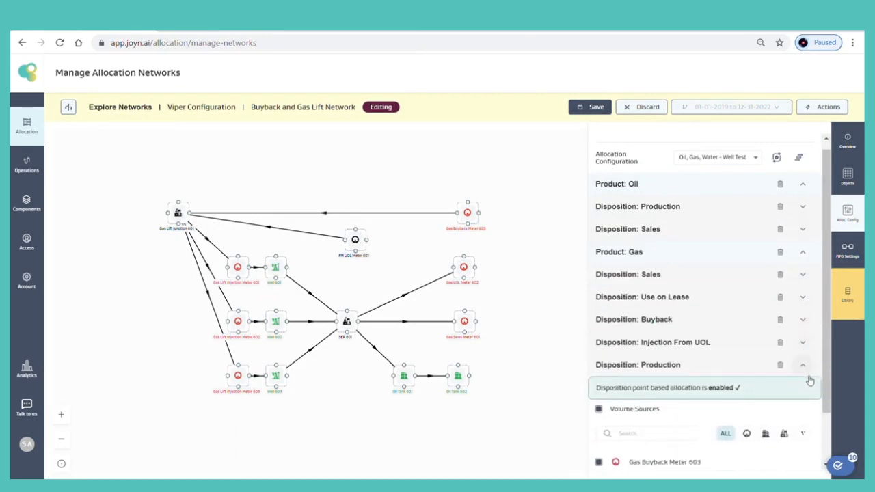
left_click(805, 366)
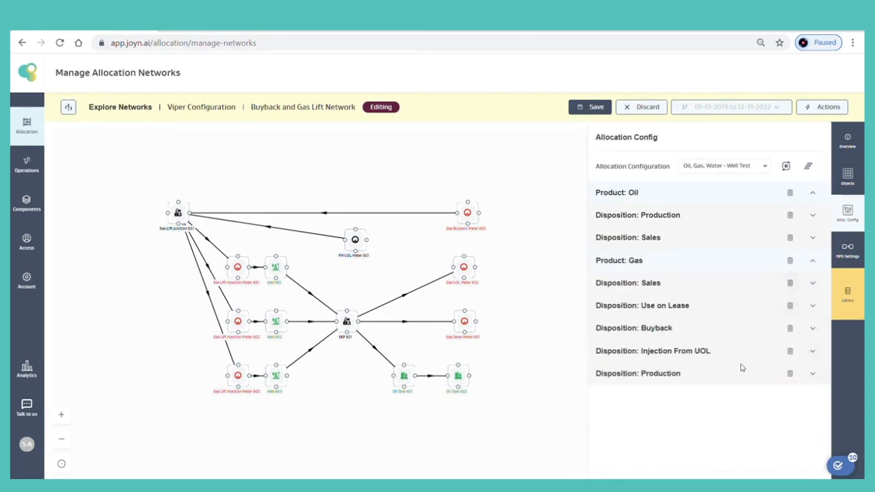
- Check the volume sources of the gas Production disposition, collapse Product: Oil and apply the allocation config update
left_click(812, 373)
scroll(700, 296, "down", 1)
scroll(700, 296, "down", 1)
scroll(781, 193, "up", 2)
left_click(804, 194)
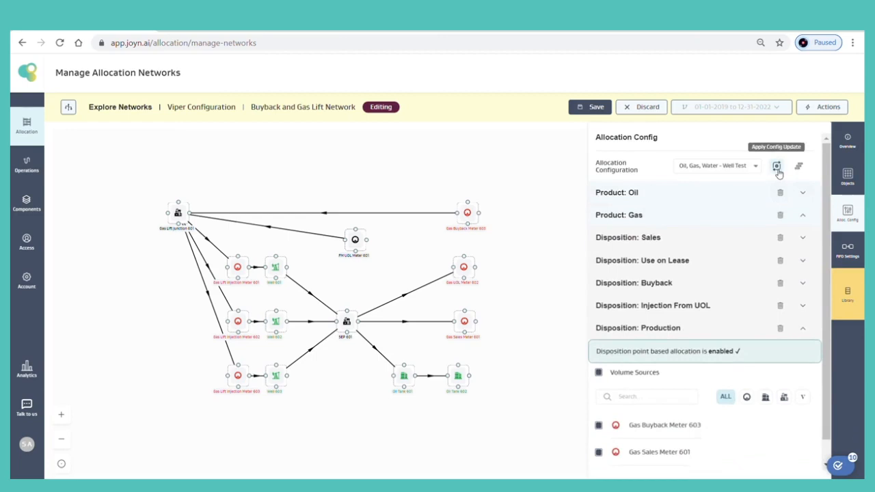
left_click(778, 167)
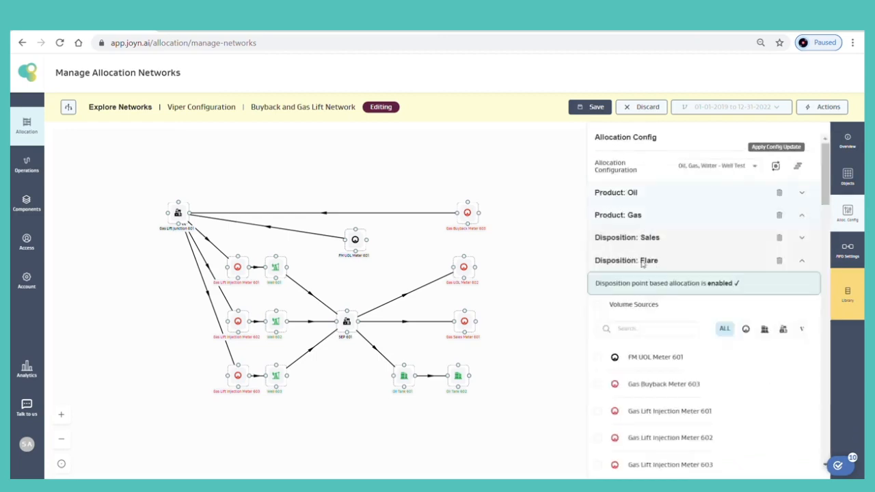
- Examine the updated allocation configuration by collapsing and expanding its oil, gas and water products and their dispositions
left_click(801, 217)
left_click(808, 240)
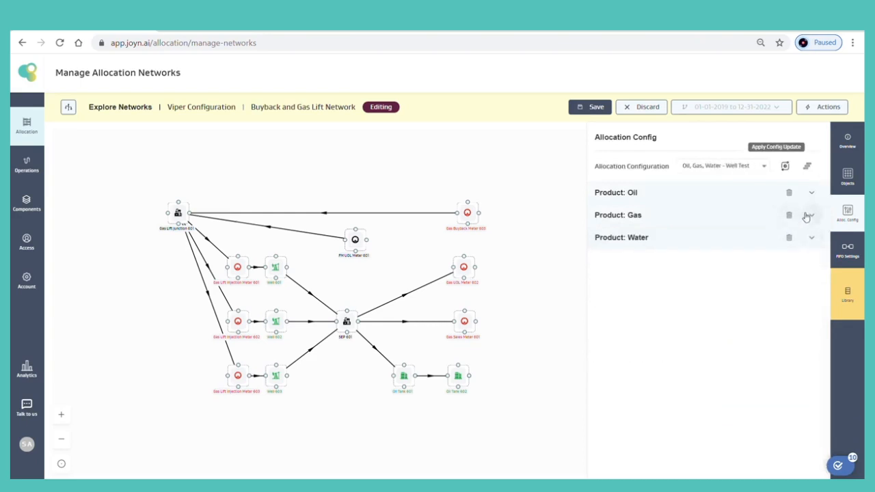
left_click(812, 216)
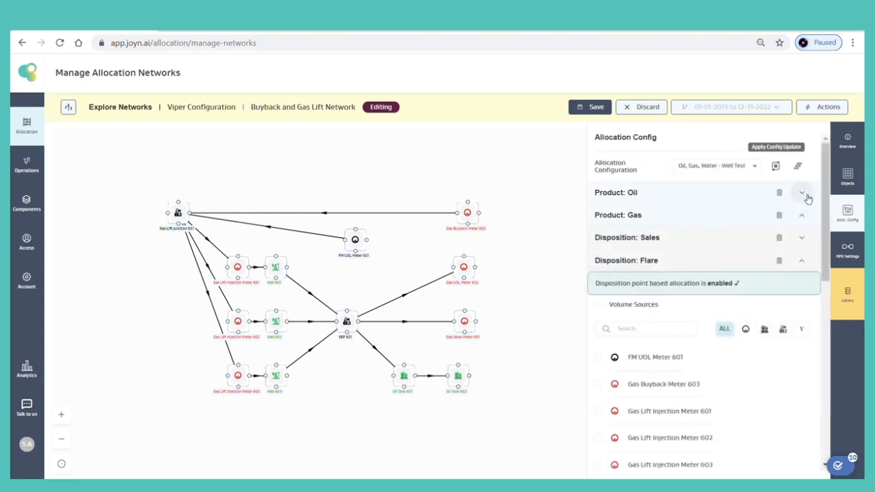
left_click(806, 195)
left_click(804, 217)
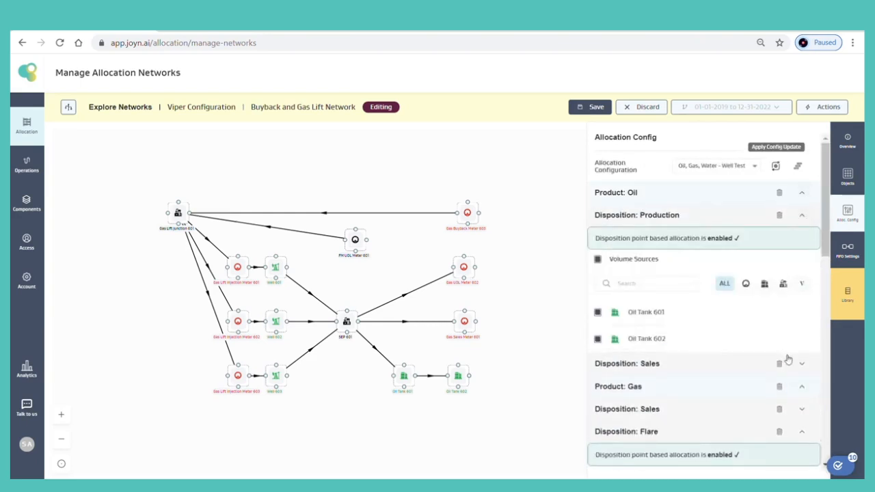
left_click(802, 364)
left_click_drag(544, 351, 490, 338)
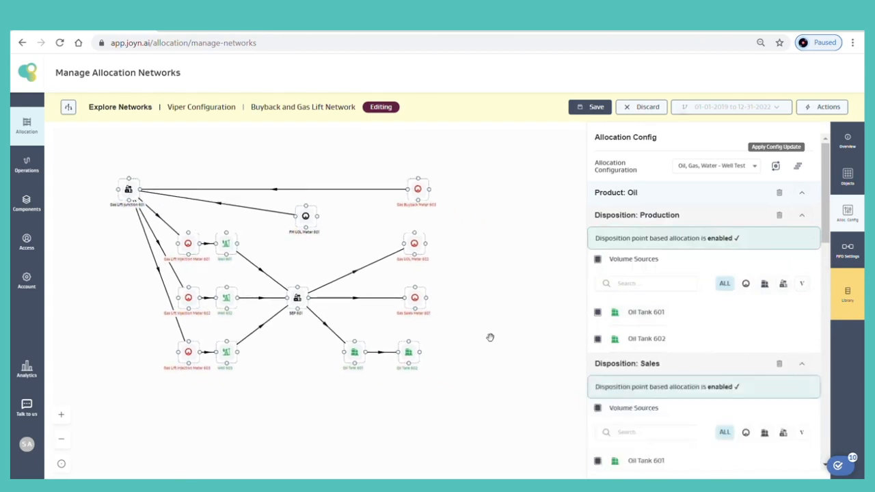
scroll(488, 336, "up", 1)
scroll(486, 335, "down", 3)
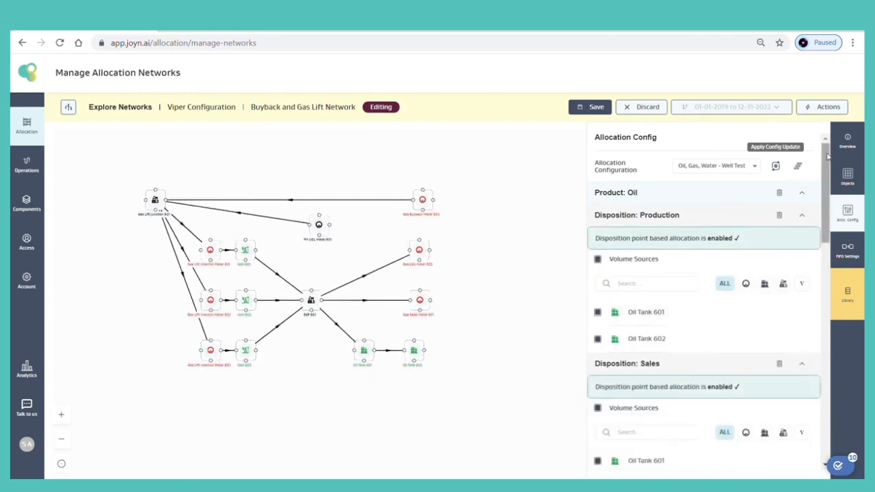
- Delete Oil Tank 602 from the network diagram
scroll(827, 164, "down", 1)
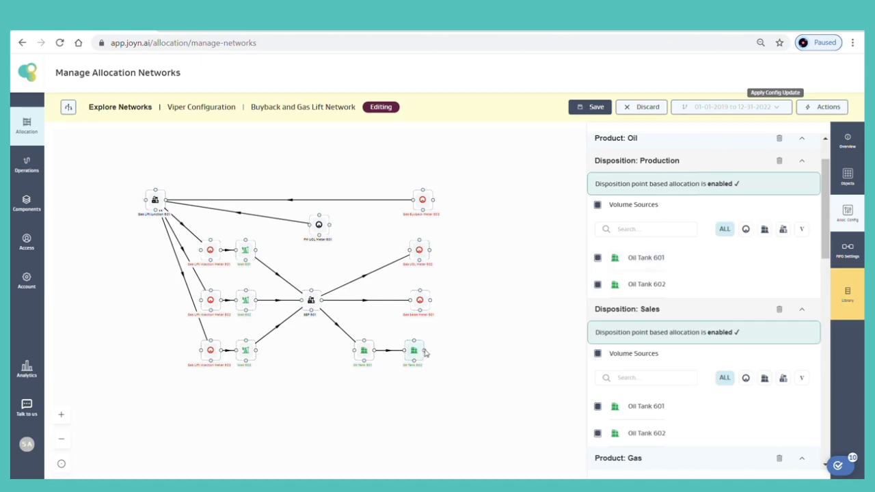
left_click(413, 355)
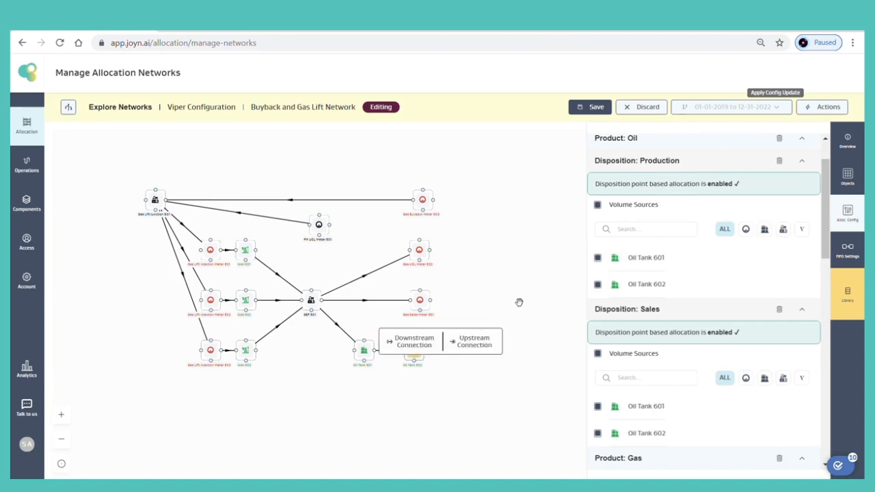
key("Delete")
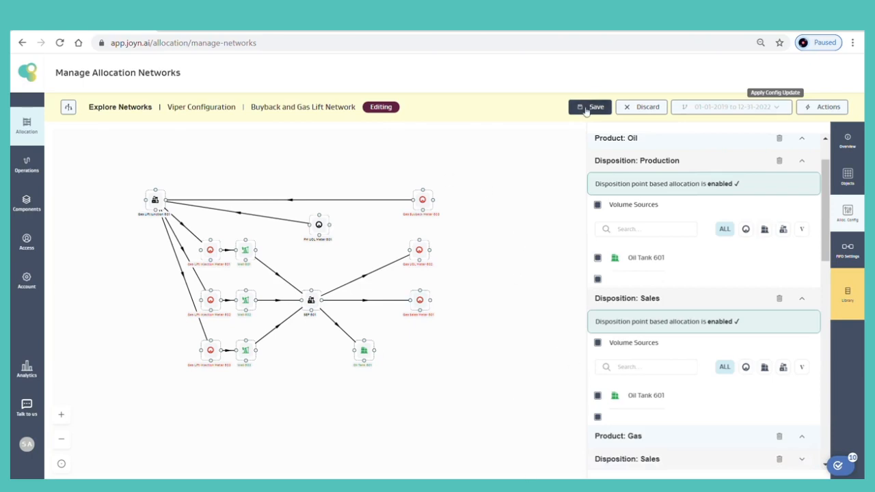
- Try to validate and publish the network with the update type Override Existing version, and close the publish dialog
left_click(586, 108)
left_click(308, 250)
left_click(297, 294)
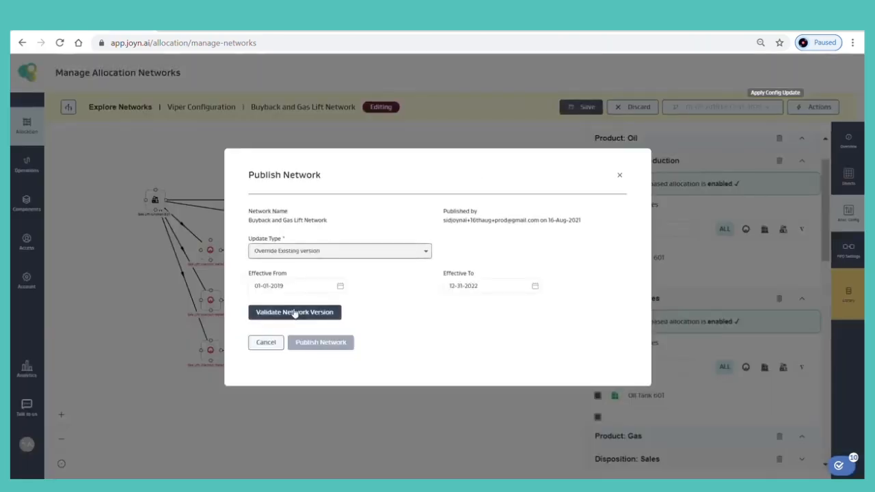
left_click(295, 312)
left_click(319, 355)
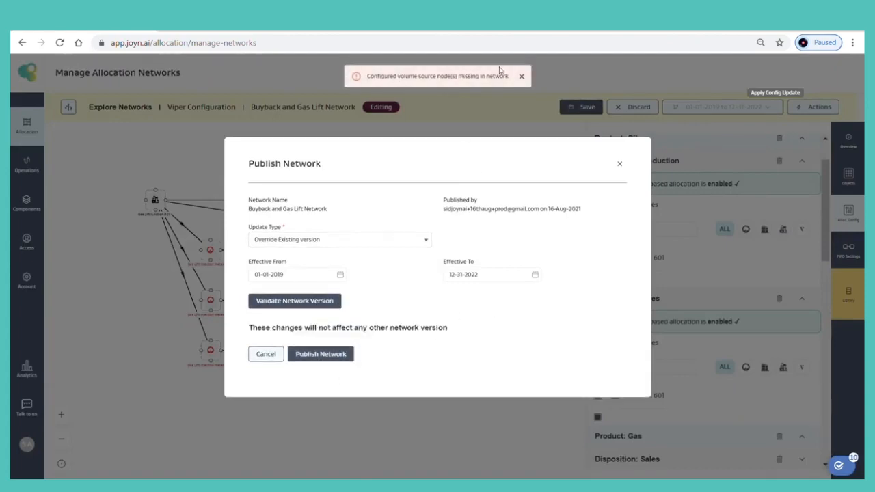
left_click(619, 164)
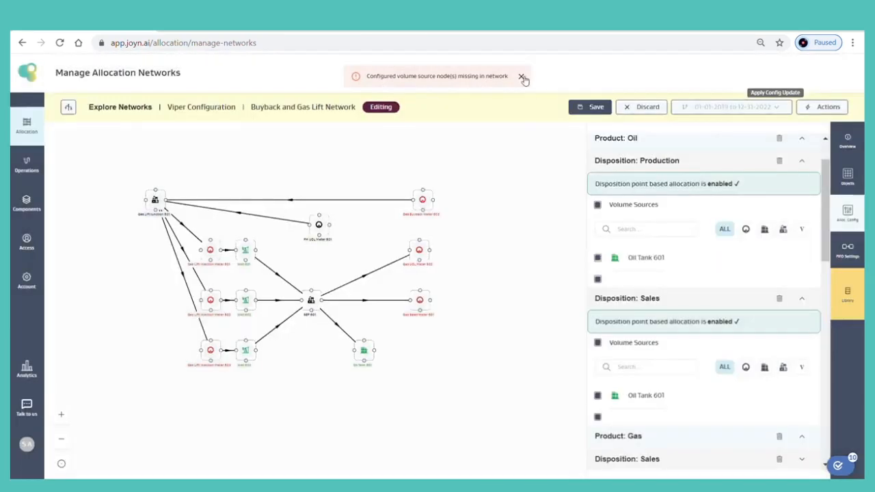
left_click(522, 77)
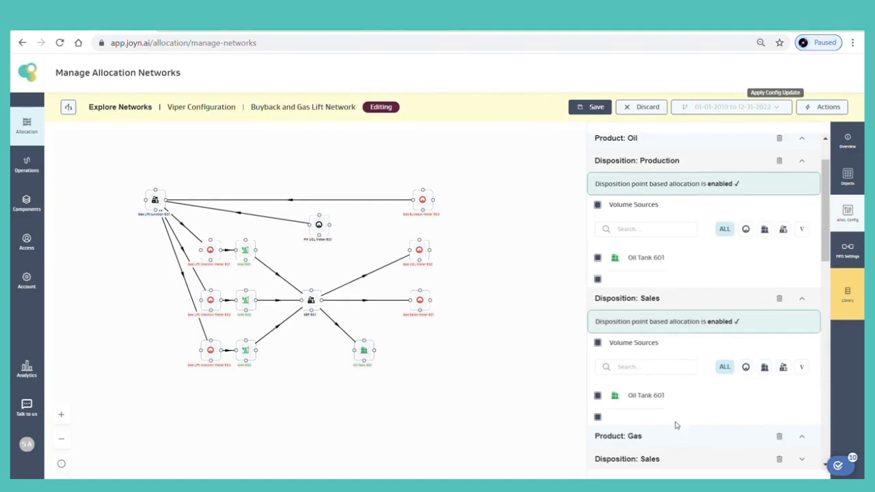
- Apply the config update to the network's allocation configuration again and review the oil and gas volume sources
scroll(690, 277, "down", 5)
scroll(692, 270, "up", 8)
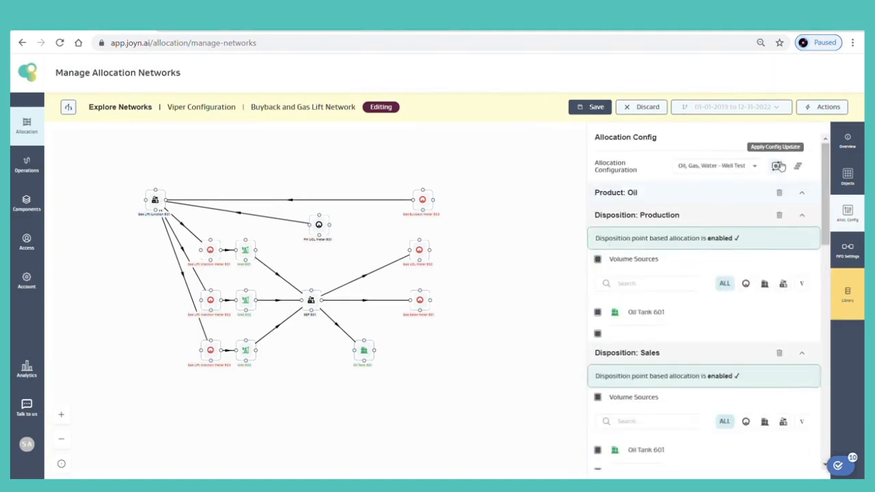
left_click(779, 166)
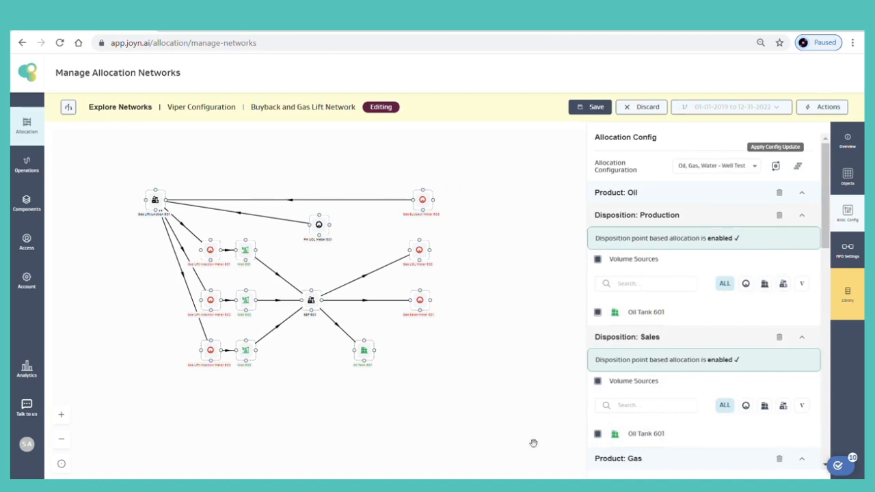
scroll(645, 346, "down", 3)
scroll(645, 345, "up", 3)
- Save the network changes by validating the network version and publishing it
left_click(597, 107)
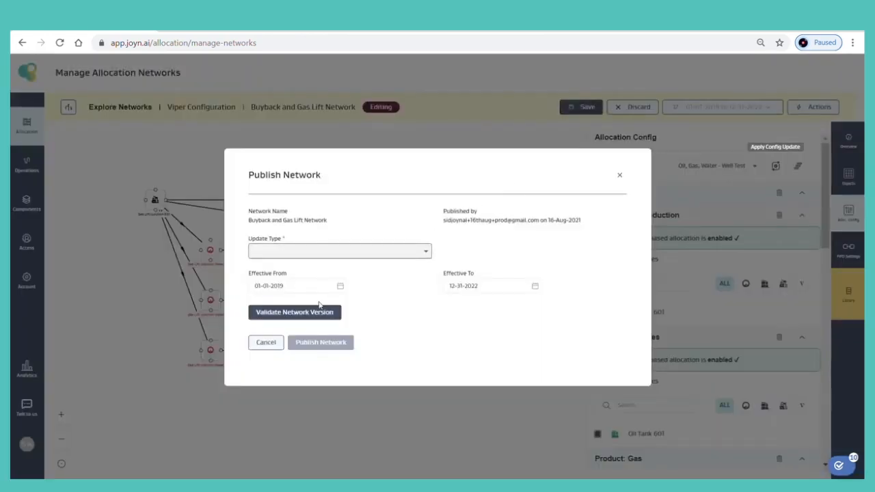
left_click(313, 312)
left_click(338, 355)
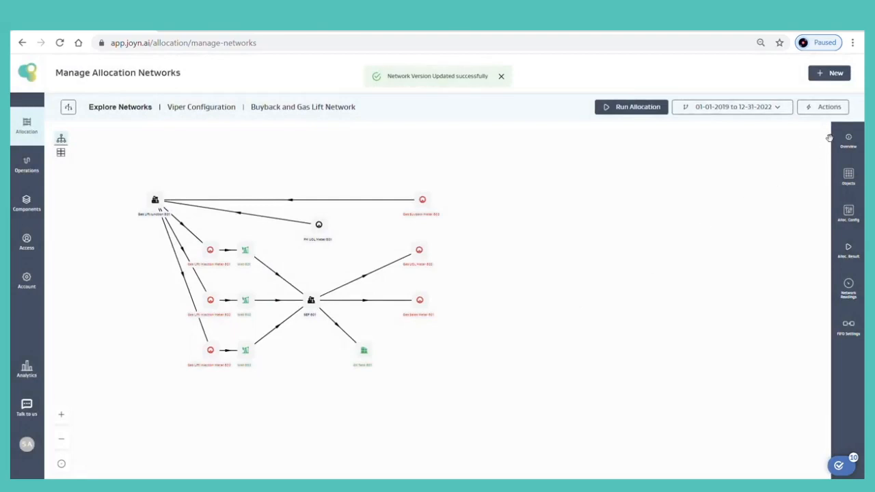
- Reopen the Buyback and Gas Lift Network for editing and open the object library
left_click(838, 110)
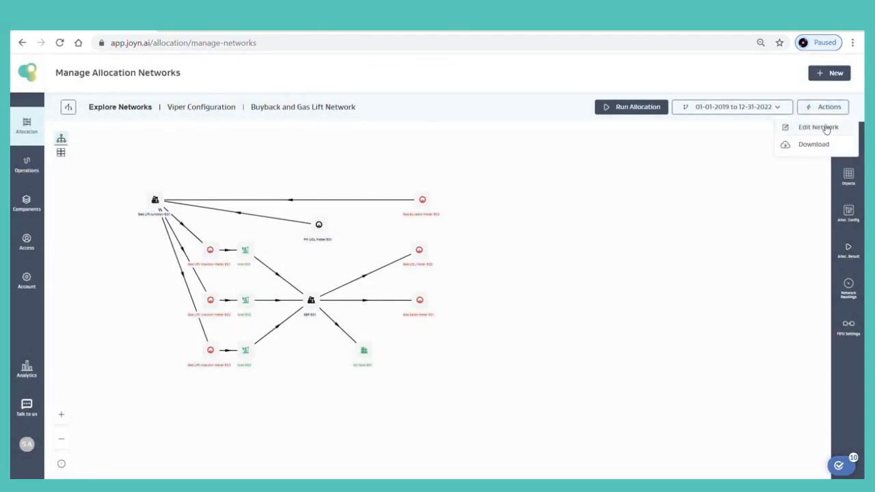
left_click(826, 130)
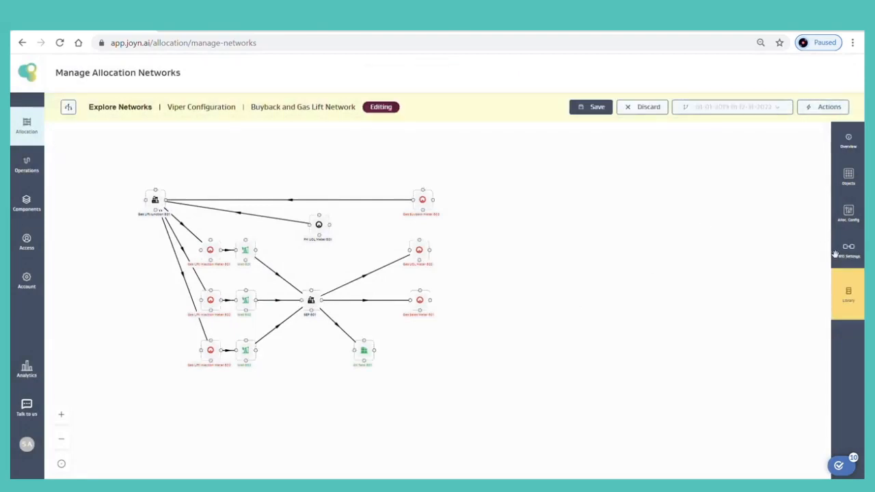
left_click(847, 292)
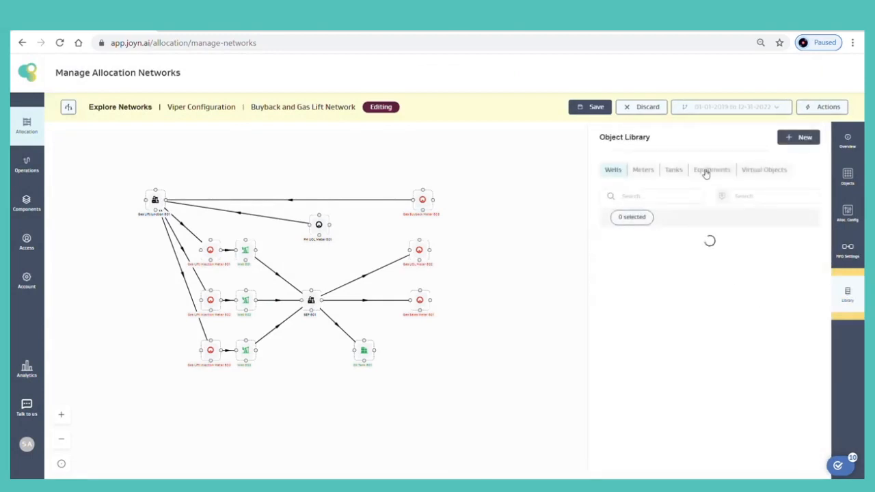
- Find the oil tanks in the object library and place Oil Tank 402, Oil Tank 403 and Oil Tank 404 on the network canvas
left_click(674, 170)
left_click(666, 197)
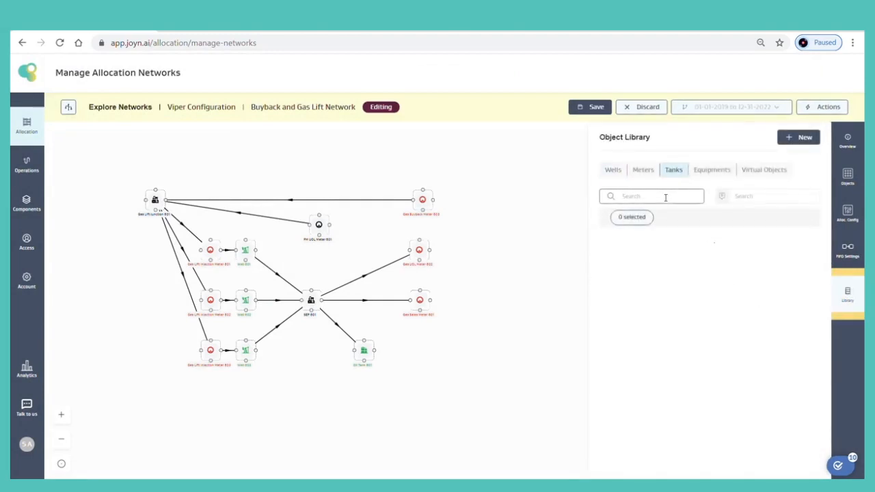
type("d")
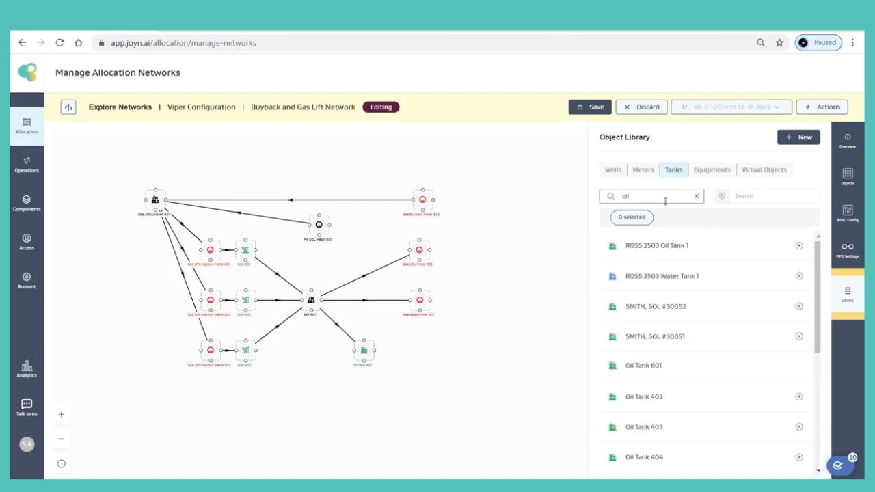
left_click(635, 427)
left_click(641, 403)
left_click(638, 457)
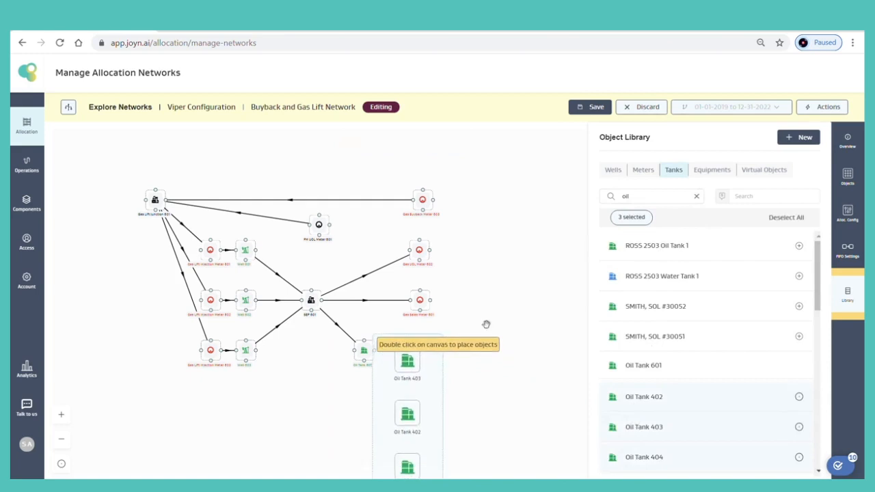
double_click(478, 298)
- Connect the three newly placed oil tanks to SEP 601 with an upstream connection
left_click(529, 281)
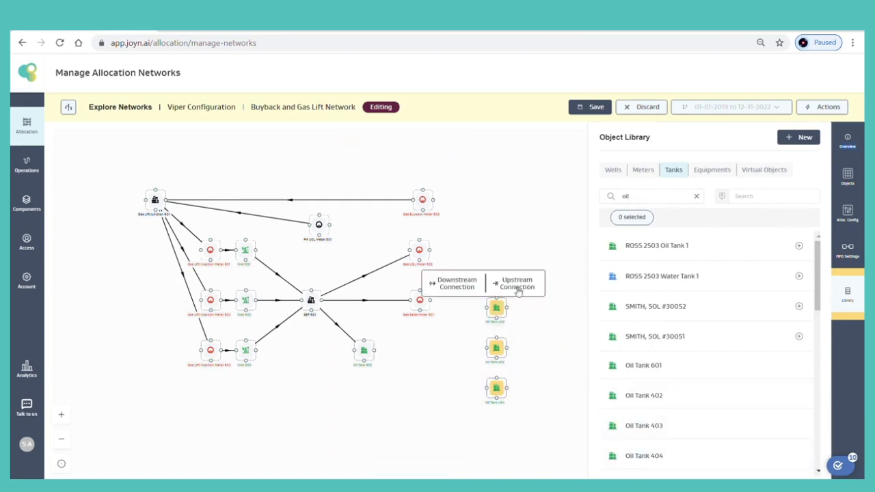
left_click(515, 283)
left_click(312, 300)
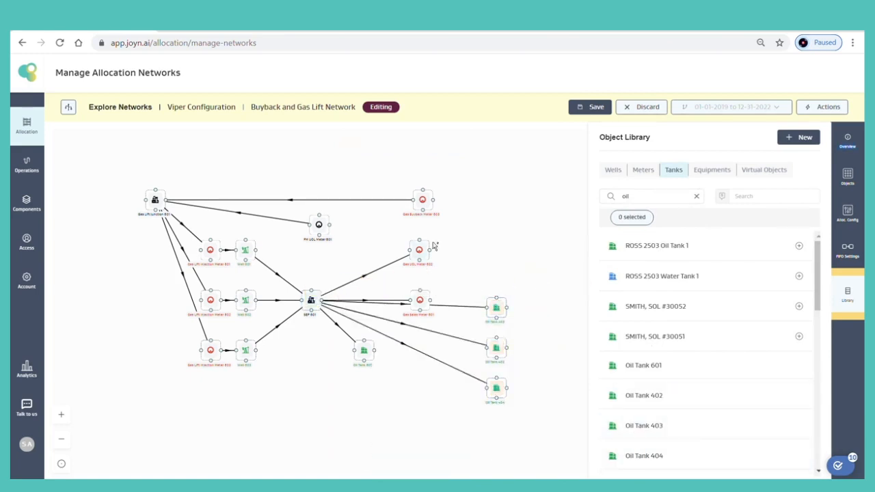
- Apply the config update and include Oil Tanks 402, 403 and 404 as volume sources for the oil Production disposition
left_click(847, 213)
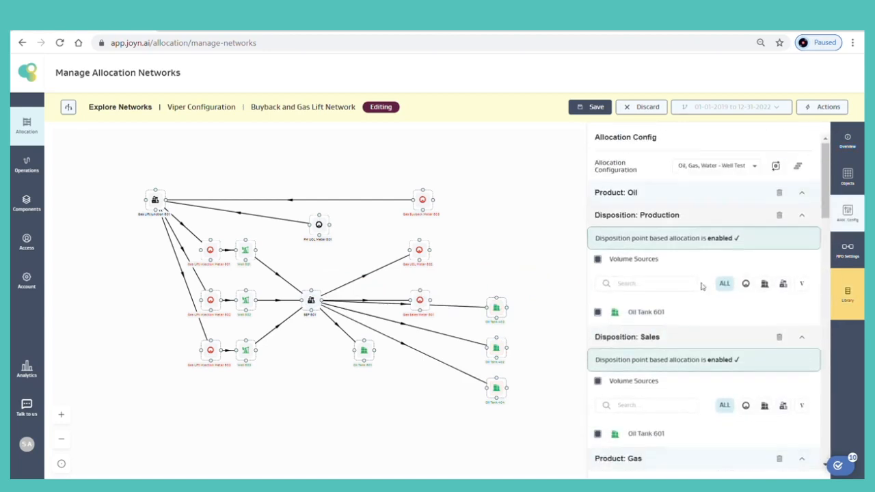
left_click(782, 168)
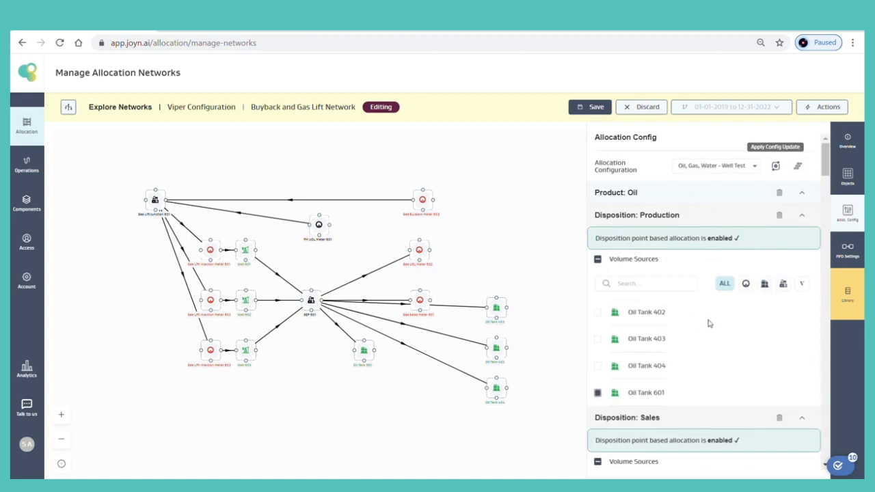
left_click(598, 313)
left_click(598, 339)
left_click(599, 365)
- Include Oil Tanks 402, 403 and 404 as volume sources for the oil Sales disposition
scroll(615, 339, "down", 3)
left_click(598, 357)
left_click(597, 384)
left_click(598, 411)
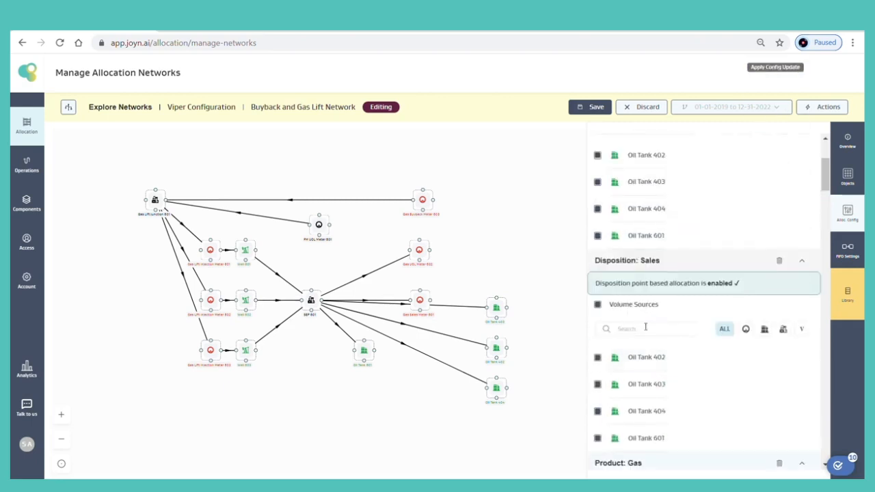
- Review the volume sources of the gas and water dispositions in the allocation configuration
scroll(643, 321, "down", 3)
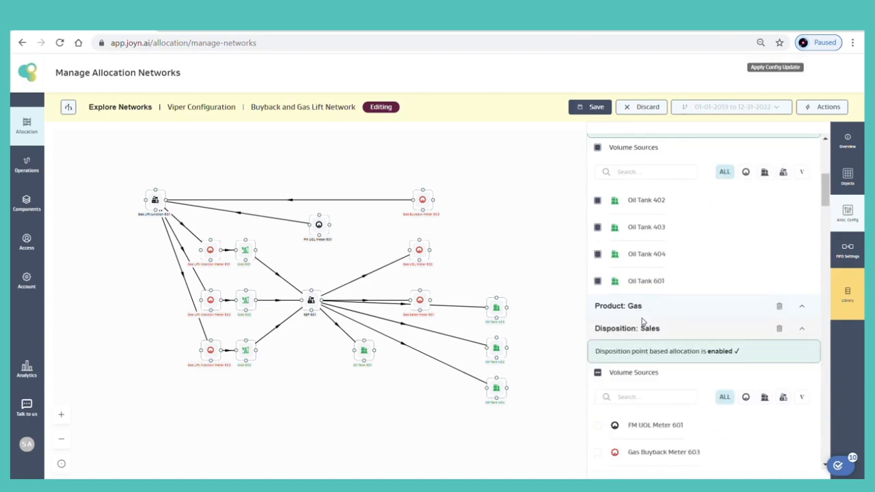
scroll(643, 322, "down", 20)
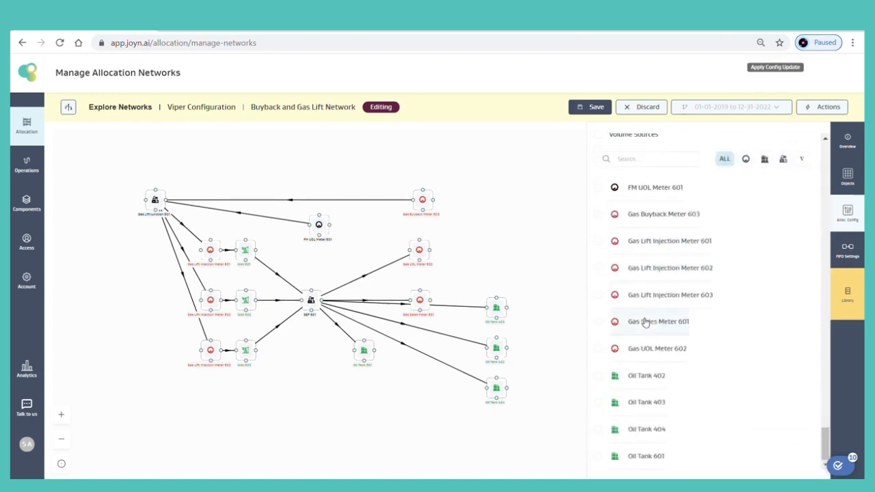
scroll(617, 390, "up", 3)
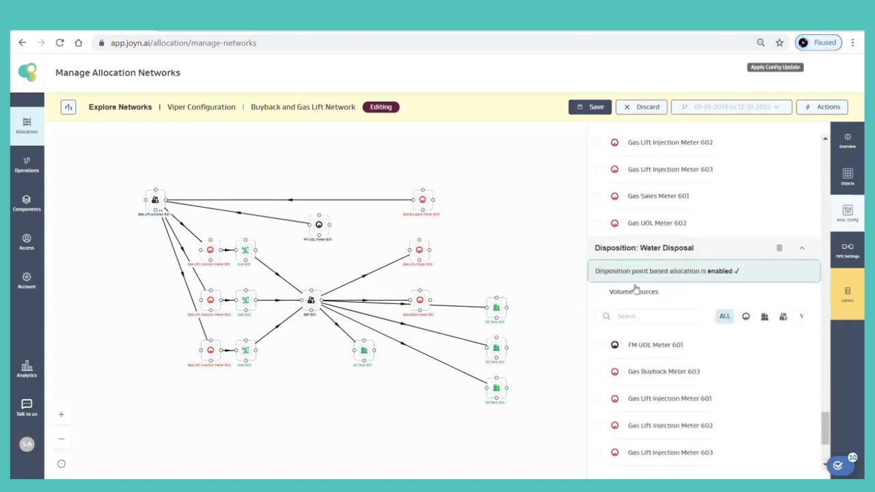
scroll(656, 268, "down", 3)
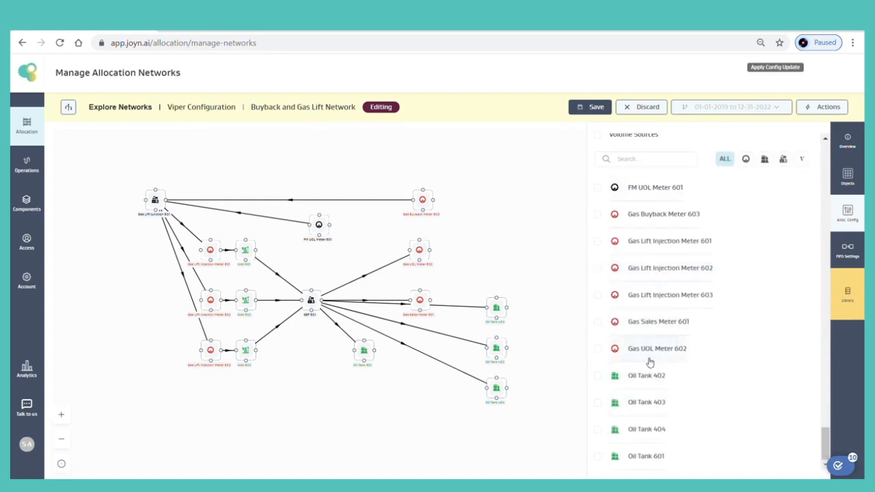
scroll(649, 359, "up", 6)
scroll(650, 363, "up", 15)
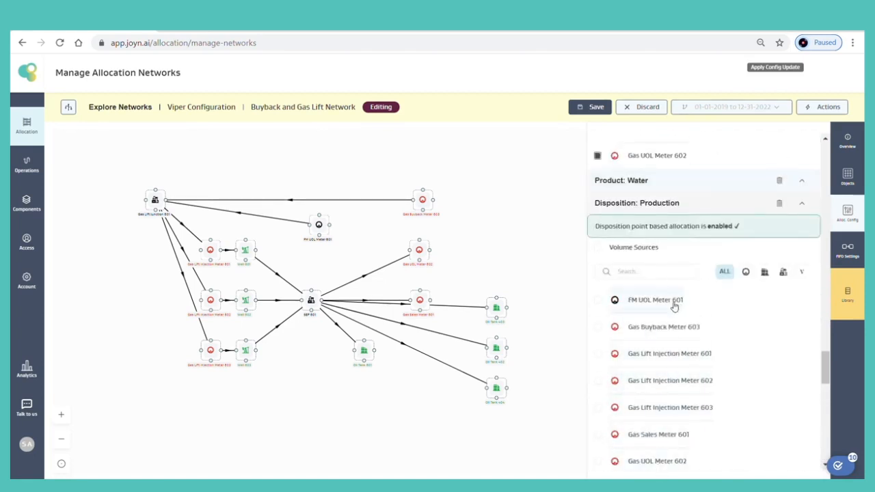
scroll(666, 322, "up", 15)
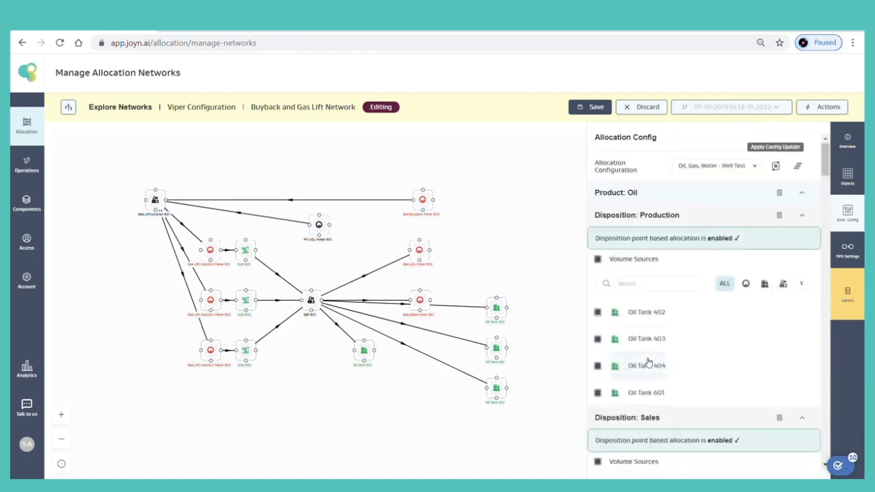
- Validate and publish the network version, and review the volume sources in the published allocation configuration
left_click(595, 104)
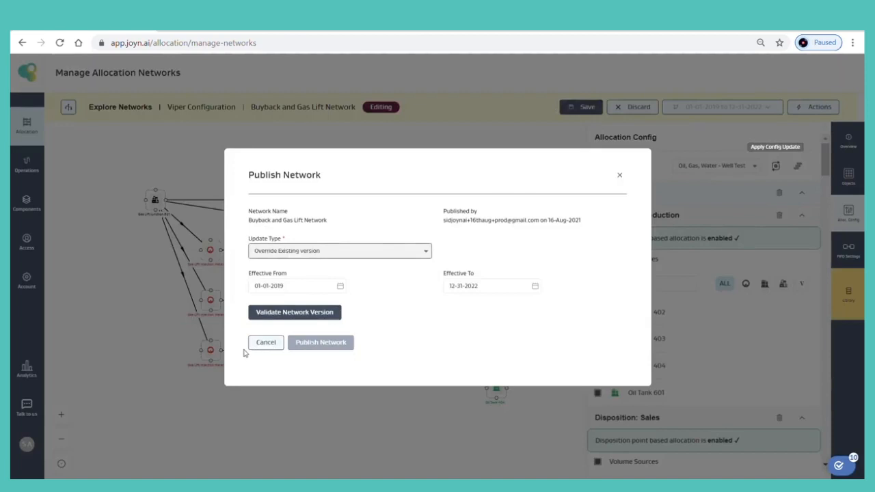
left_click(295, 313)
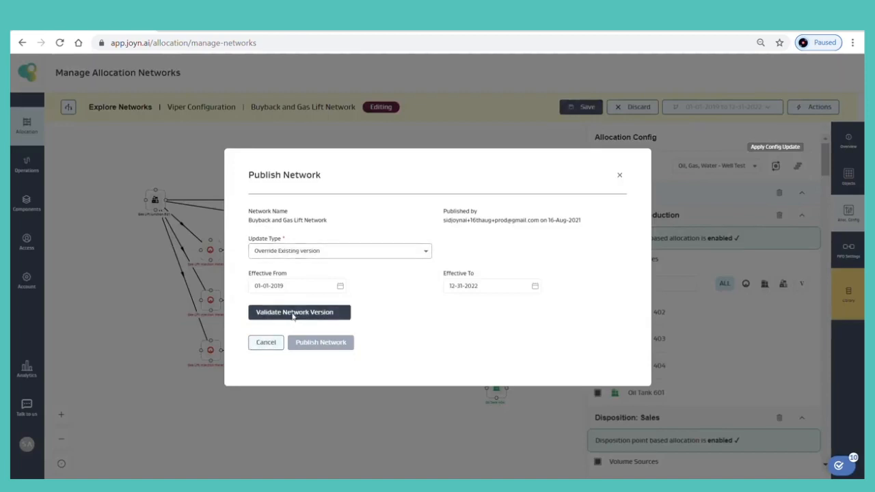
left_click(321, 355)
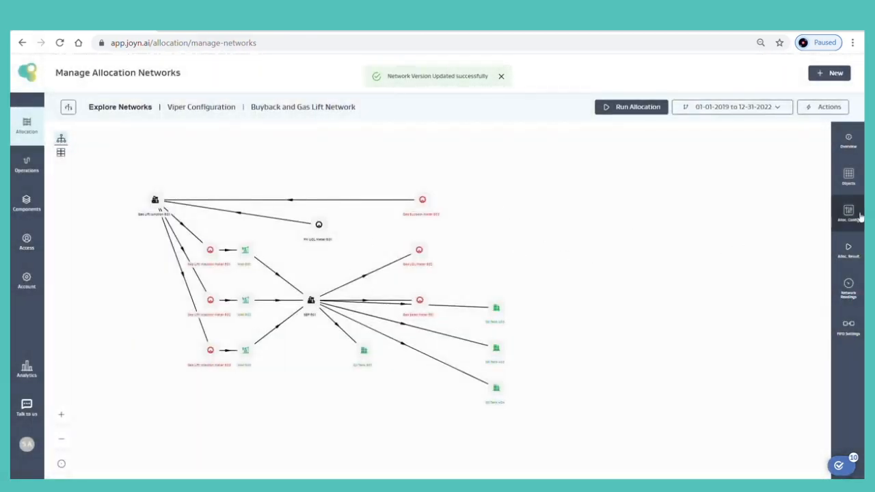
left_click(861, 216)
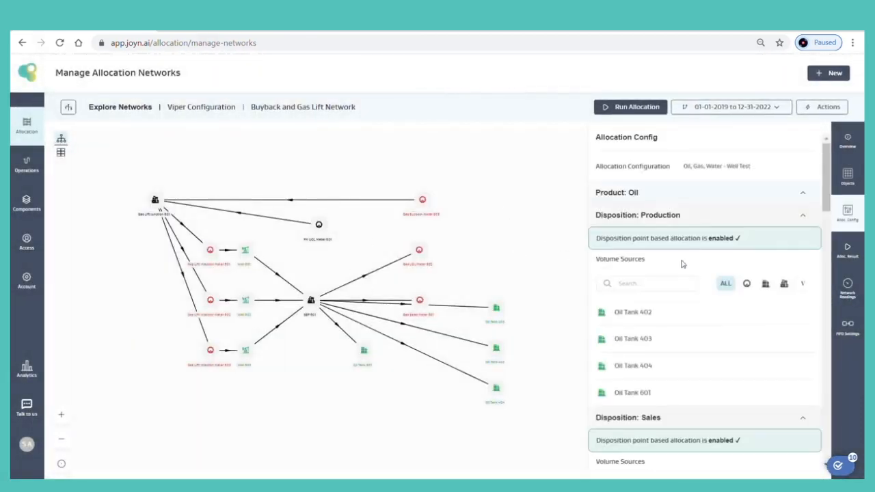
scroll(695, 226, "down", 2)
scroll(697, 229, "up", 2)
- Reopen the network for editing, change its allocation configuration to oil config-welltest and apply the config update
left_click(832, 108)
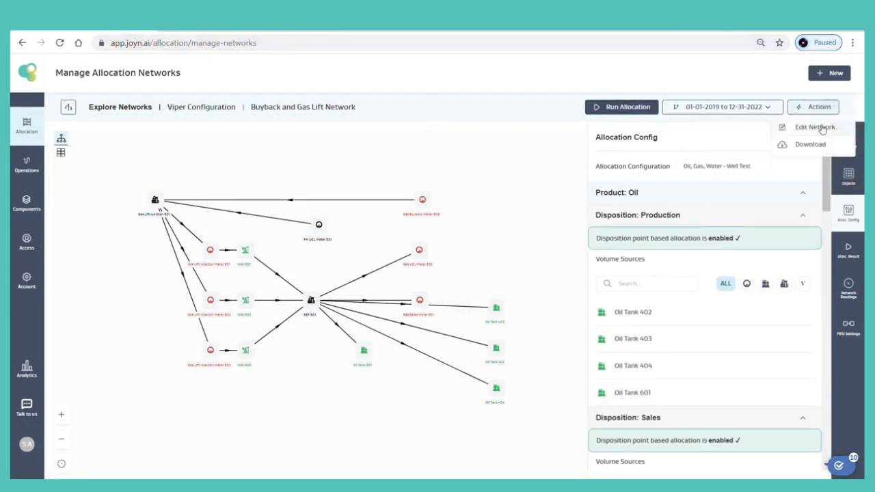
left_click(821, 125)
left_click(848, 213)
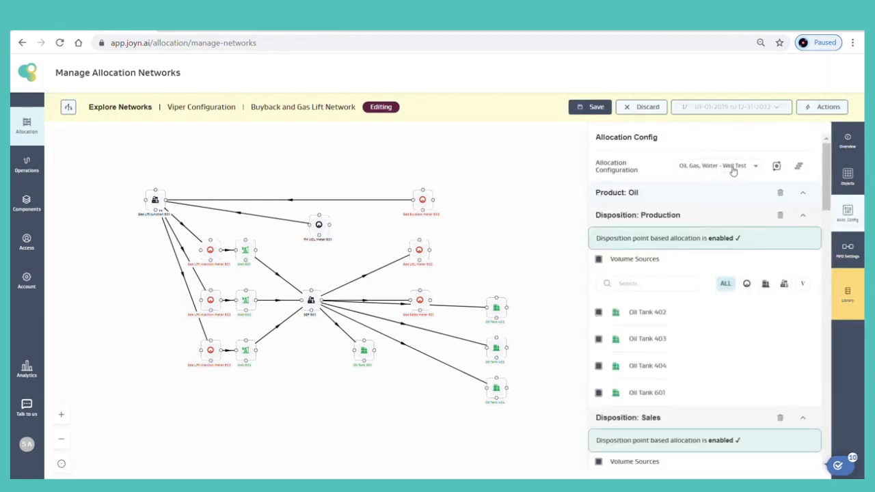
left_click(718, 330)
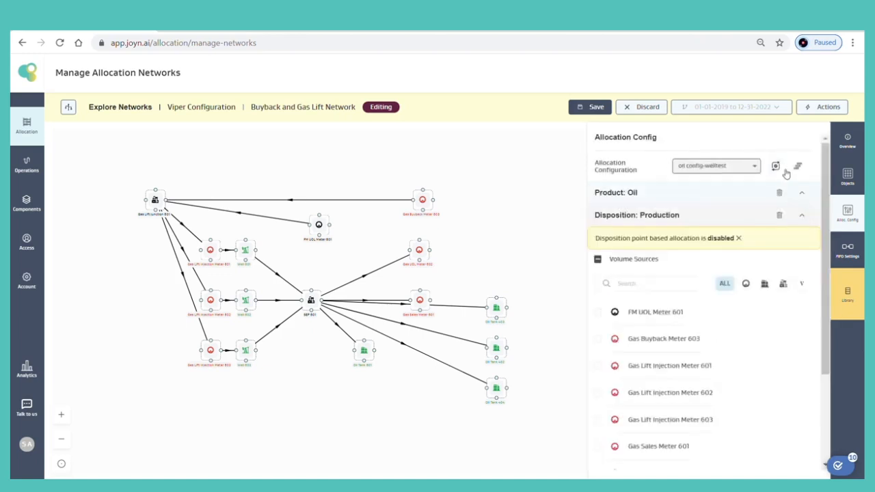
left_click(783, 167)
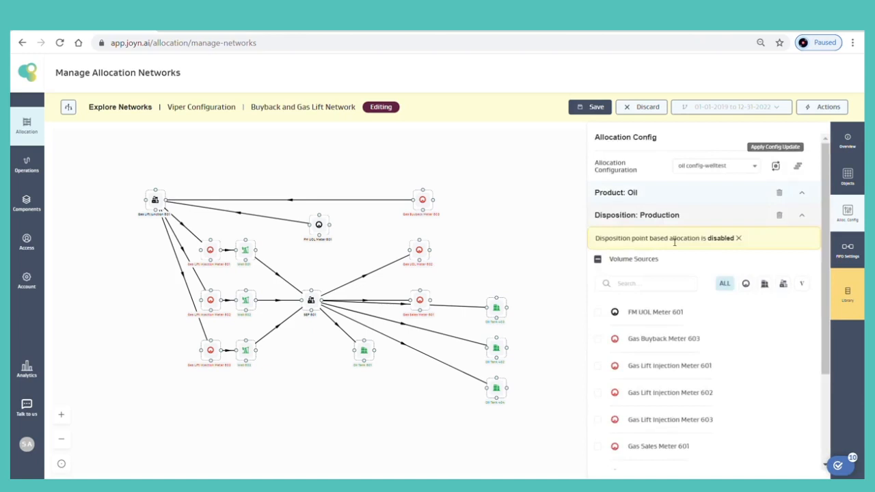
- Examine which meters and tanks are selected as volume sources for the oil Production disposition
scroll(674, 242, "down", 3)
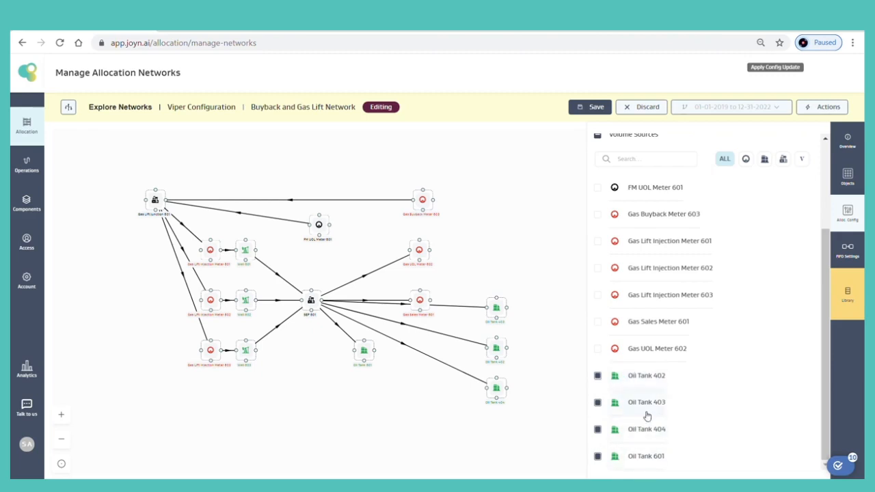
scroll(647, 415, "up", 4)
scroll(661, 316, "down", 3)
scroll(635, 344, "up", 3)
scroll(635, 346, "down", 1)
scroll(634, 345, "down", 2)
scroll(670, 409, "up", 2)
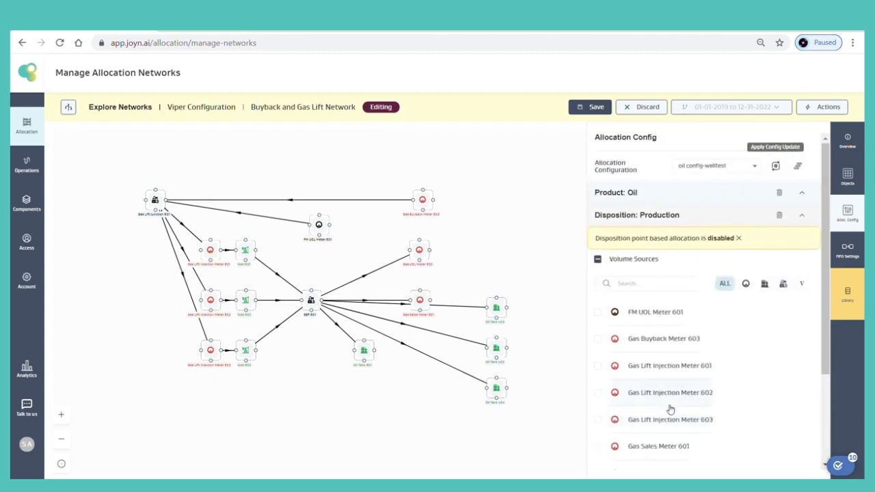
scroll(680, 390, "down", 3)
scroll(674, 360, "up", 3)
- Save the allocation configuration change by validating and publishing the network version
left_click(589, 107)
left_click(345, 313)
left_click(360, 354)
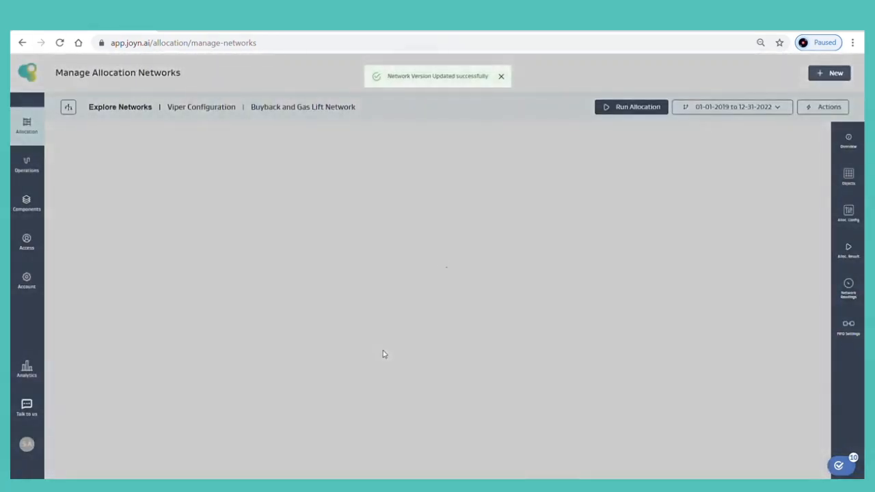